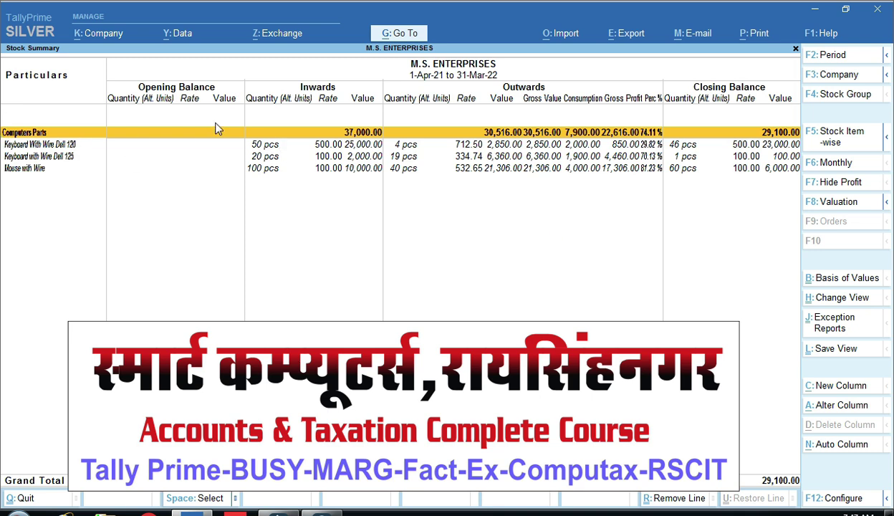
key("ctrl")
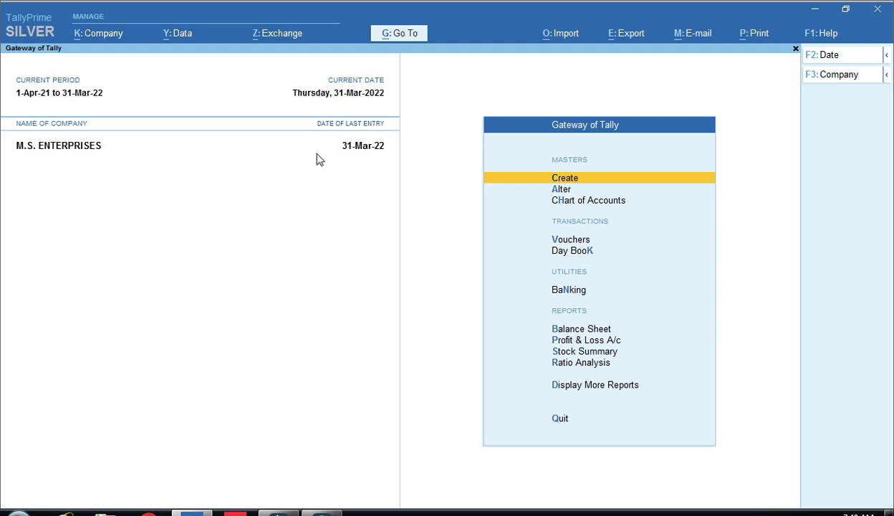
key("ctrl")
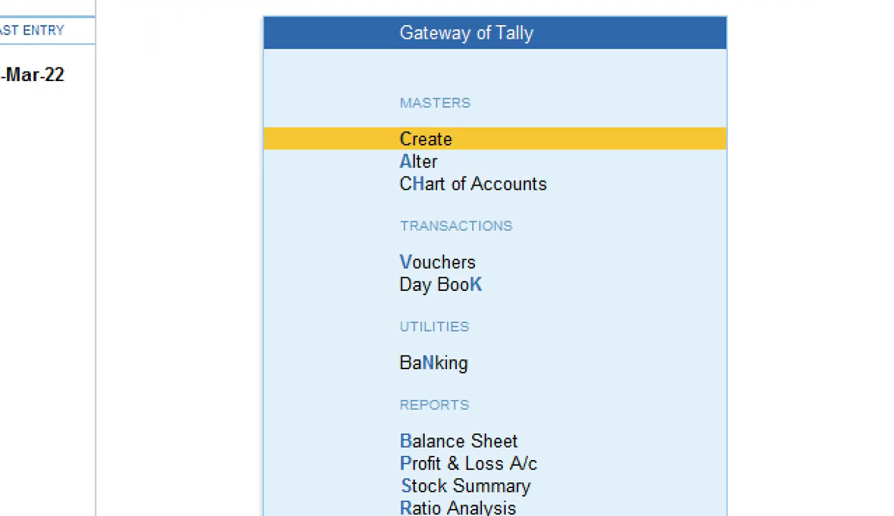
left_click(543, 514)
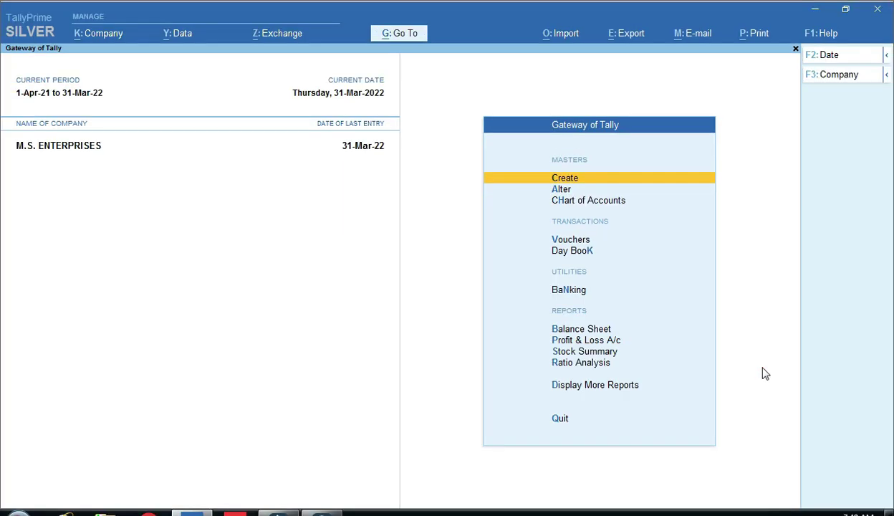
Open the Stock Summary report of the company.
key("Down")
key("Down")
key("Down")
key("Down")
key("Down")
key("Down")
key("Down")
key("Down")
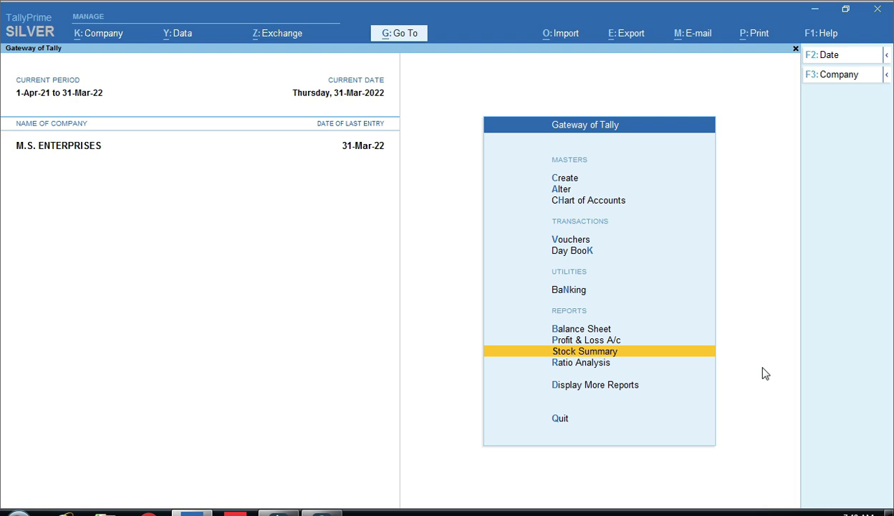
key("Return")
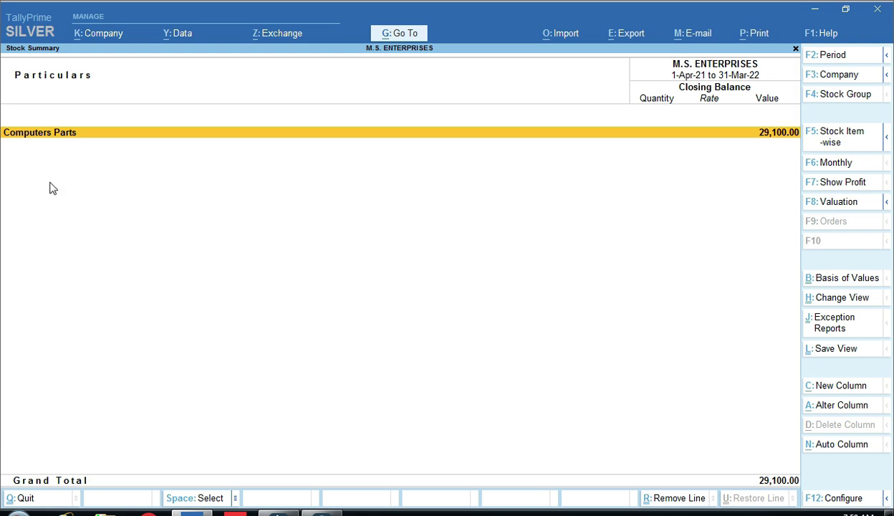
Switch the Stock Summary to the detailed format so the items under Computers Parts are listed.
key("ctrl")
key("alt")
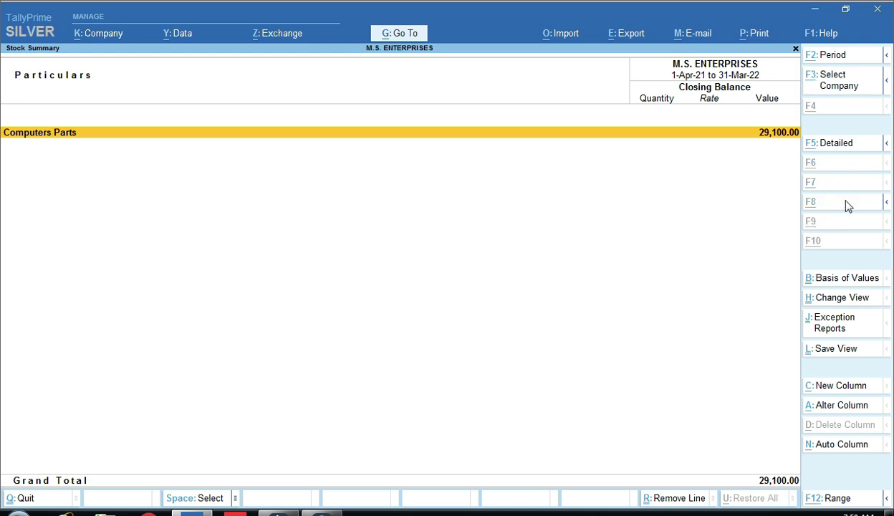
key("alt+F5")
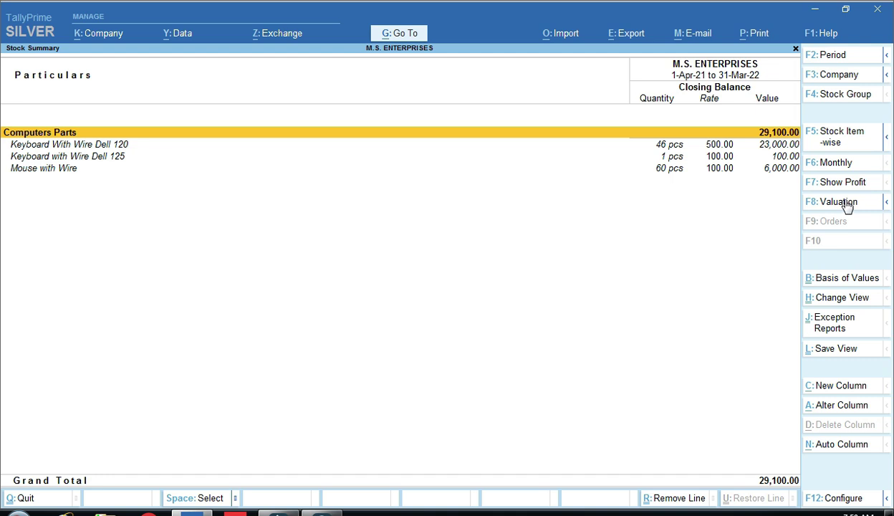
key("ctrl")
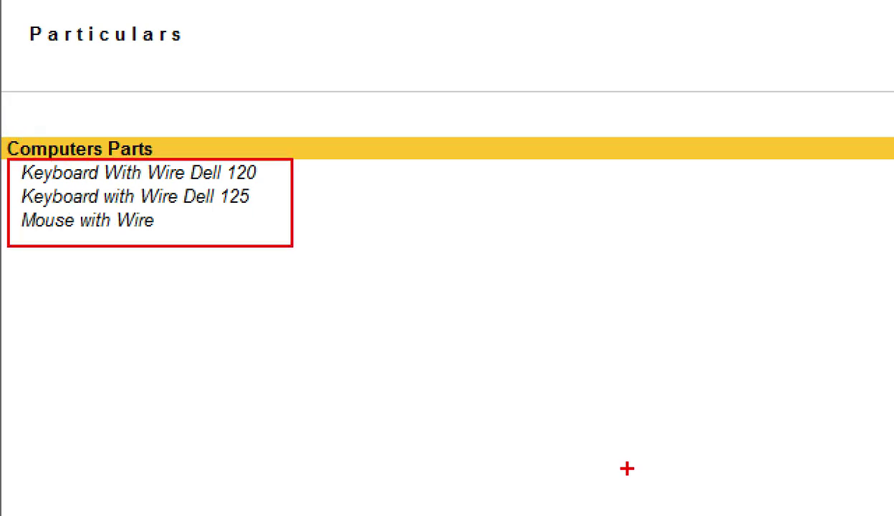
Drill down from the item Keyboard With Wire Dell 120 through January to its sales voucher.
key("Down")
key("Return")
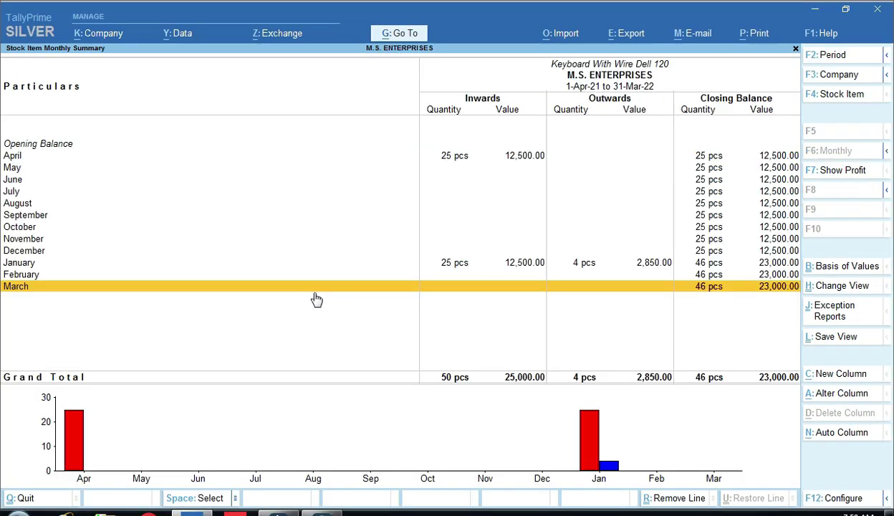
key("Up")
key("Up")
key("Return")
key("Return")
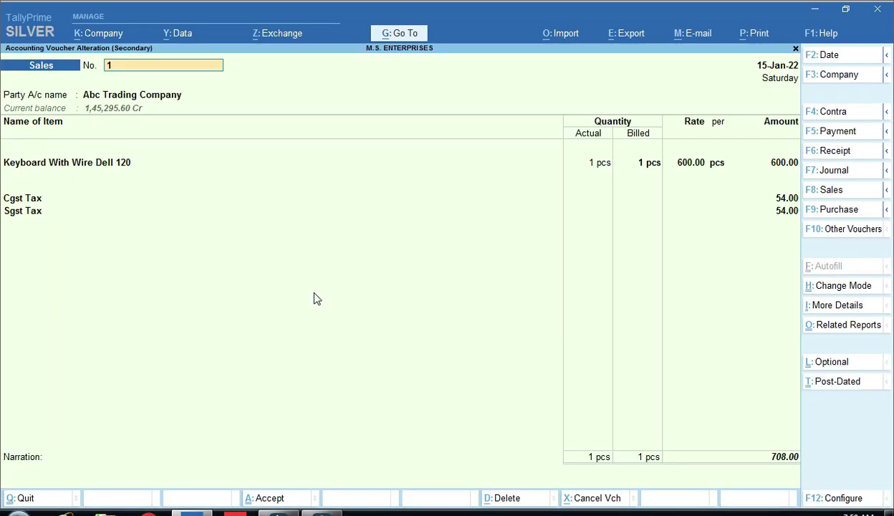
View the stock item master of Keyboard With Wire Dell 120 from the voucher, and return to the Stock Summary without saving.
key("ctrl+Return")
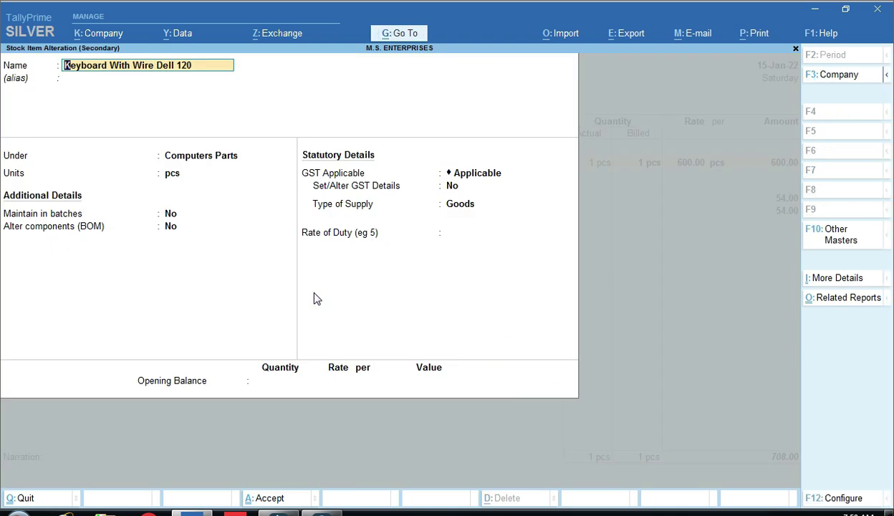
key("Return")
key("Return")
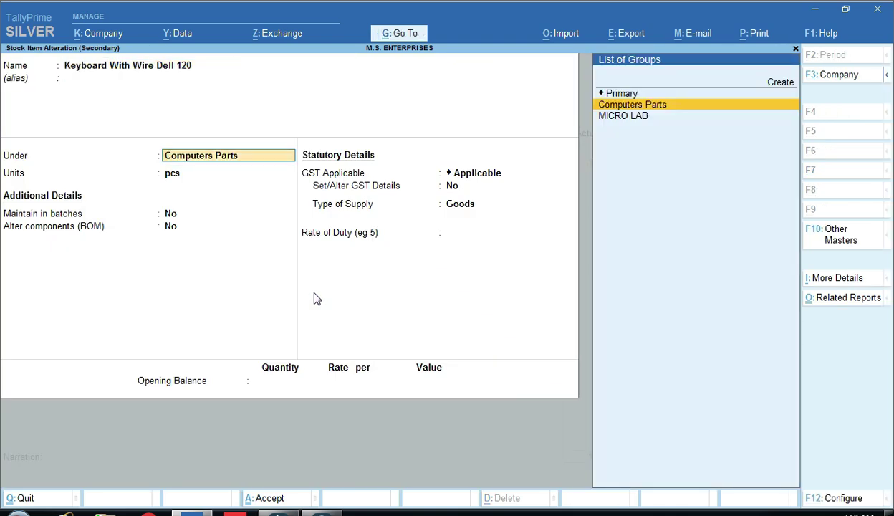
key("Escape")
key("Escape")
key("y")
key("Escape")
key("y")
key("Escape")
key("Escape")
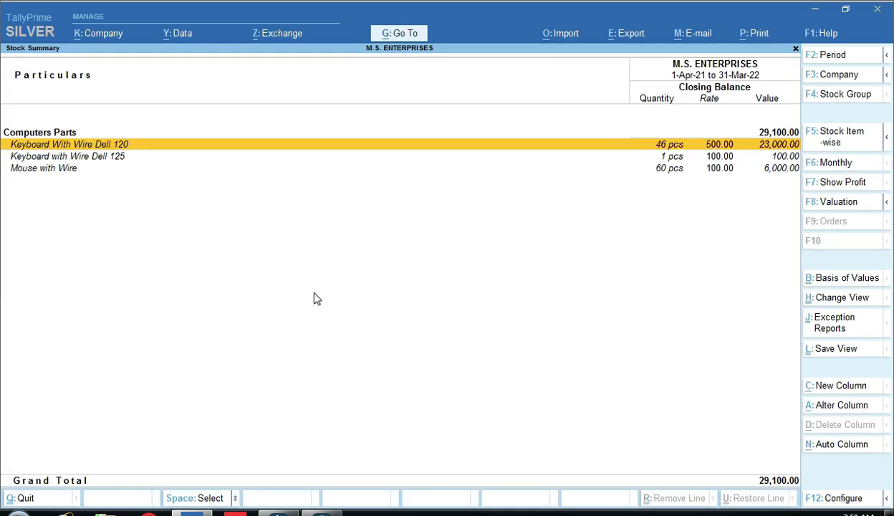
Close and reopen the Stock Summary, and show it in the detailed format.
key("Escape")
key("Return")
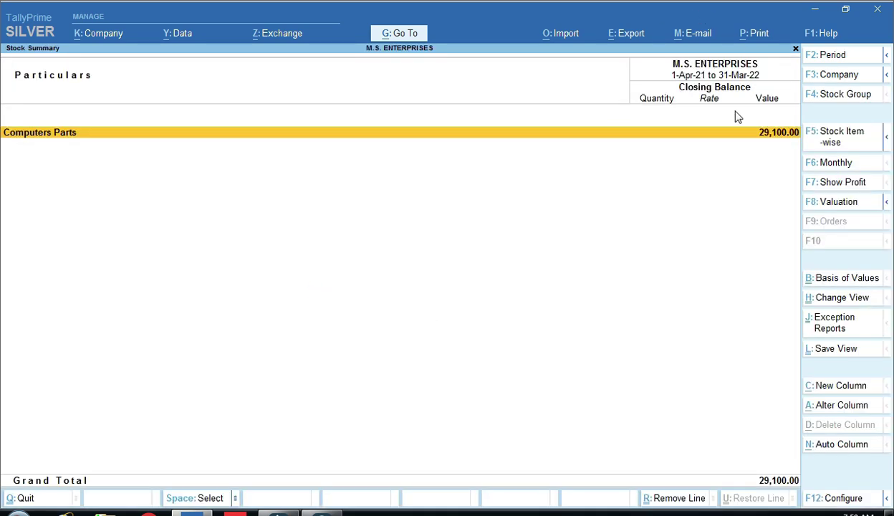
key("alt+F5")
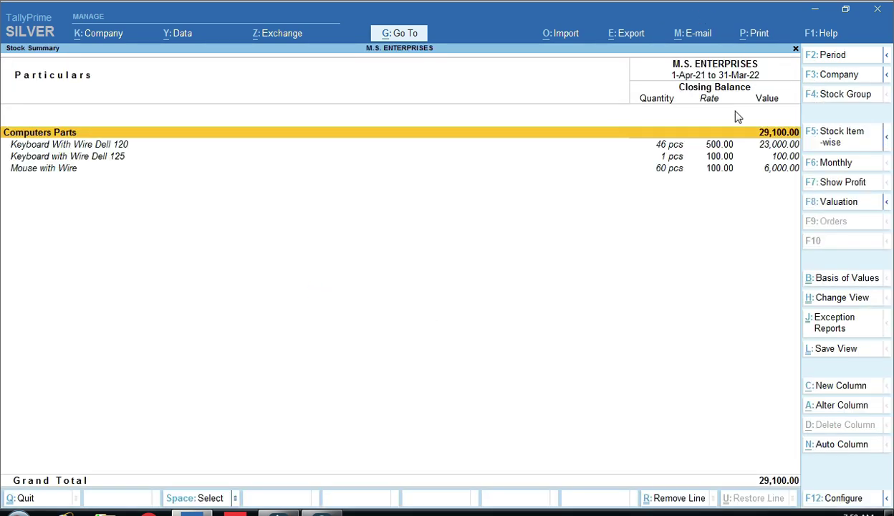
key("ctrl")
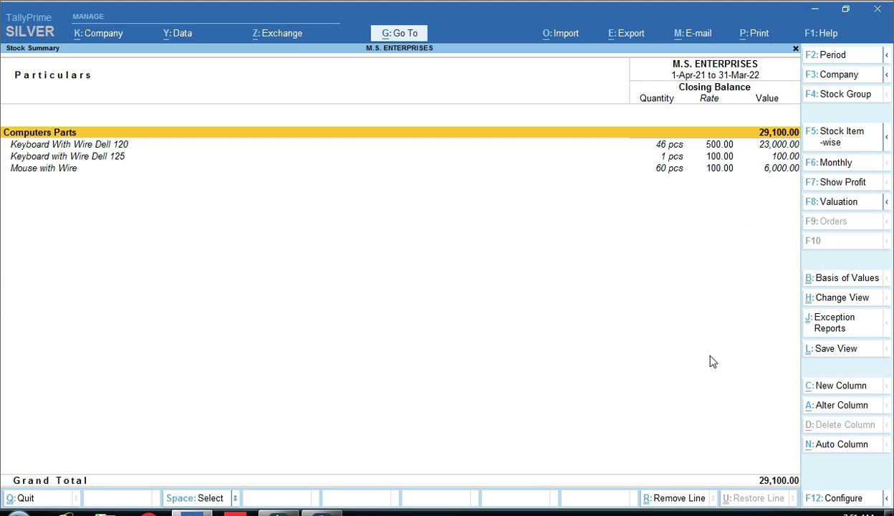
Open the Stock Summary configuration and set Show Opening Balance to Yes.
left_click(844, 498)
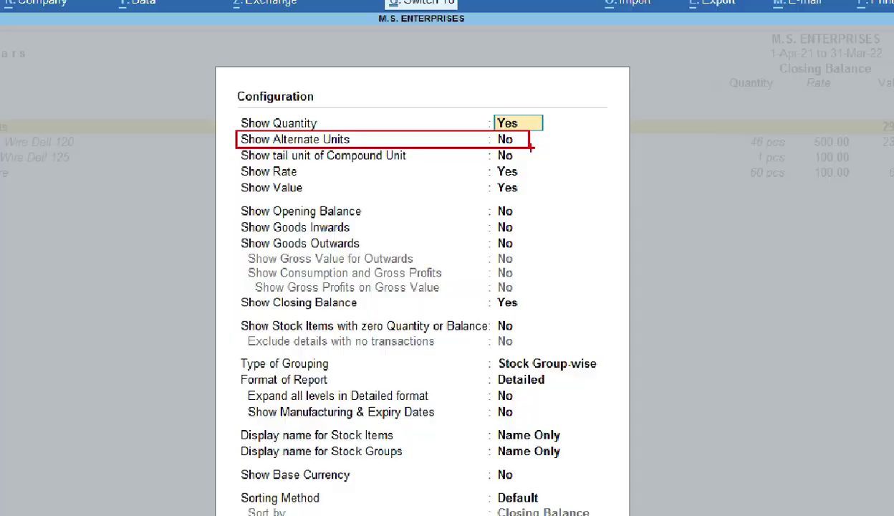
left_click(643, 144)
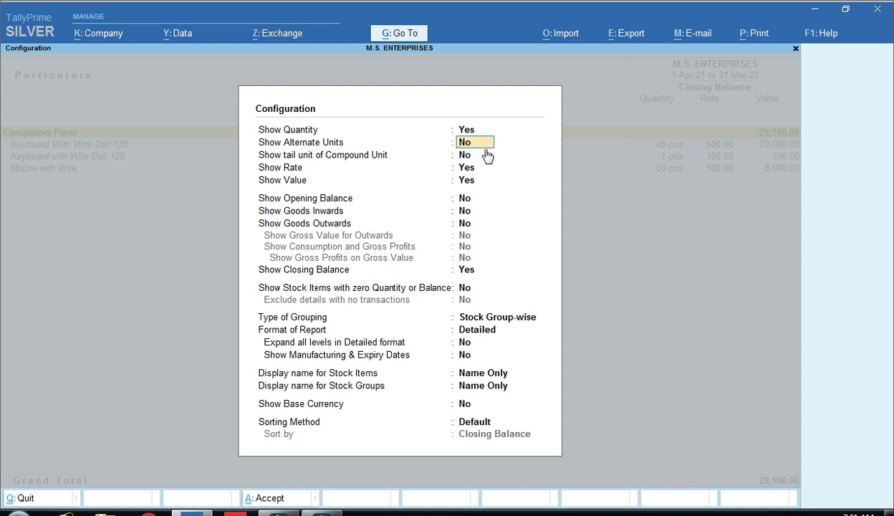
left_click(486, 155)
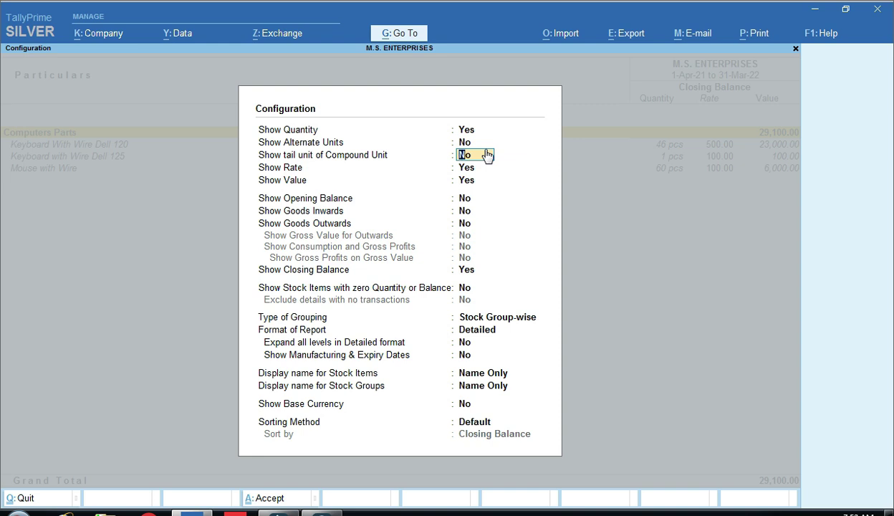
key("Return")
key("Return")
key("Return")
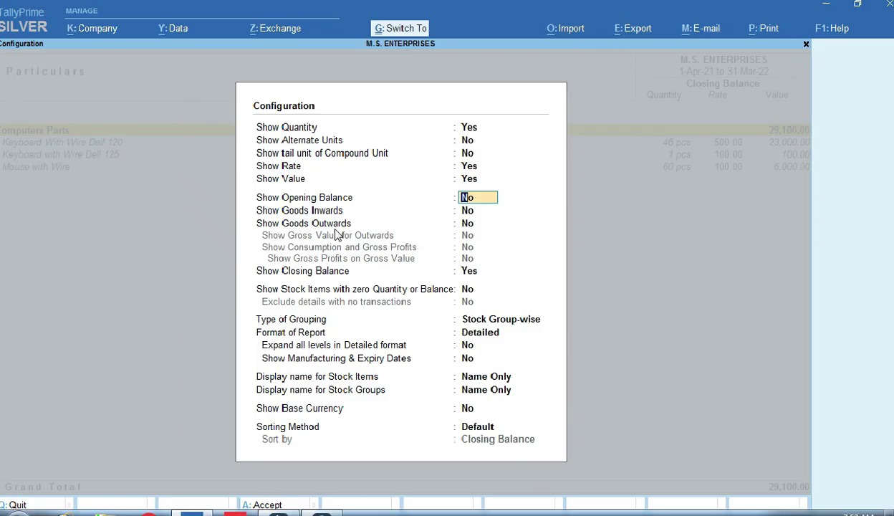
type("y")
key("Return")
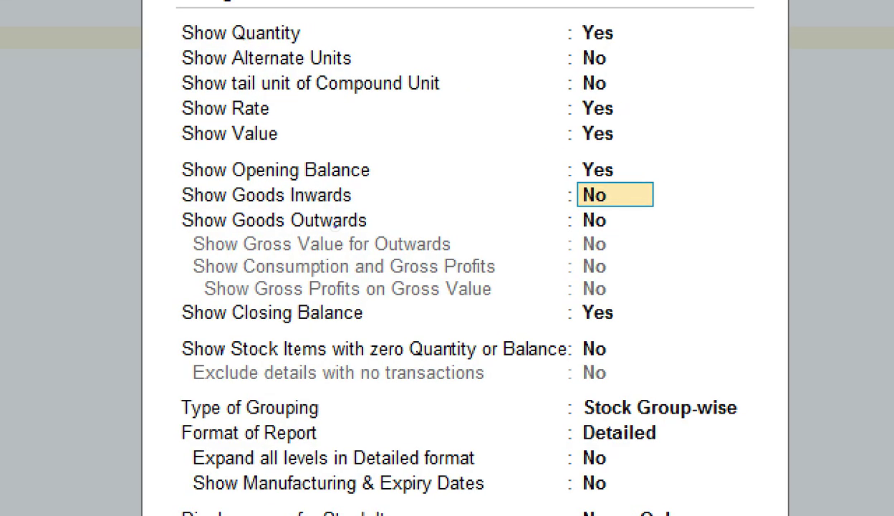
Set both Show Goods Inwards and Show Goods Outwards to Yes.
mouse_move(170, 181)
left_mouse_down()
mouse_move(253, 201)
mouse_move(668, 208)
left_mouse_up()
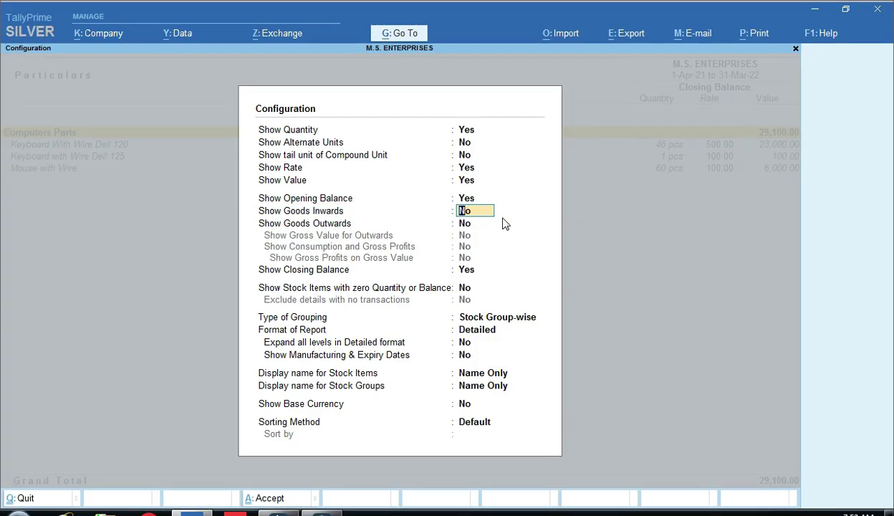
type("y")
key("Return")
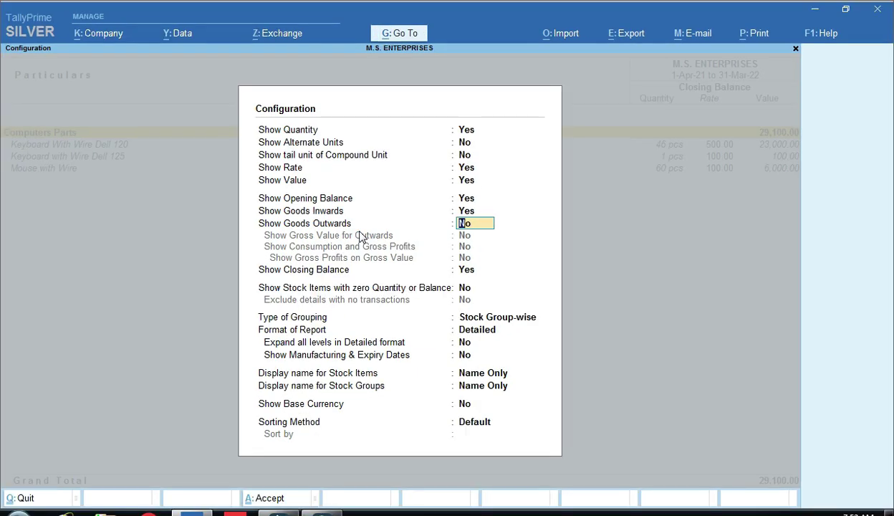
type("y")
key("Return")
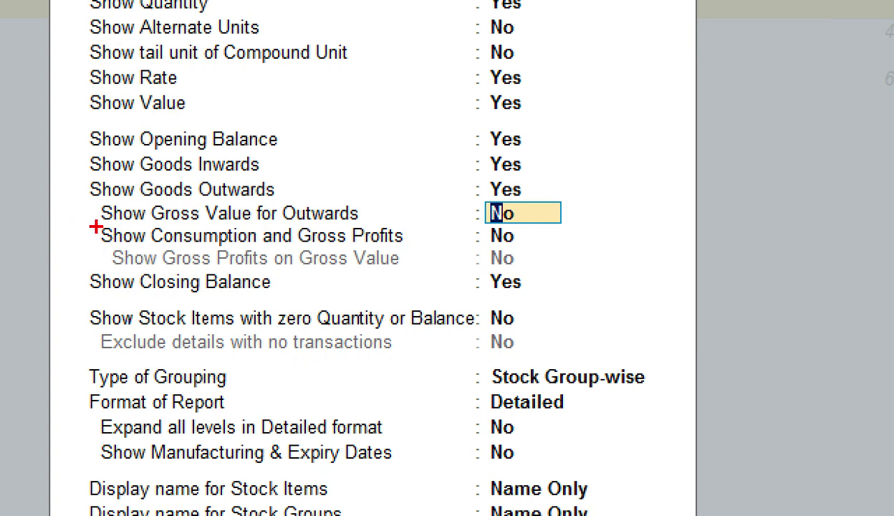
Set Show Consumption and Gross Profits to Yes, with Show Gross Value for Outwards at No.
mouse_move(95, 217)
left_mouse_down()
mouse_move(181, 249)
mouse_move(566, 264)
mouse_move(552, 249)
left_mouse_up()
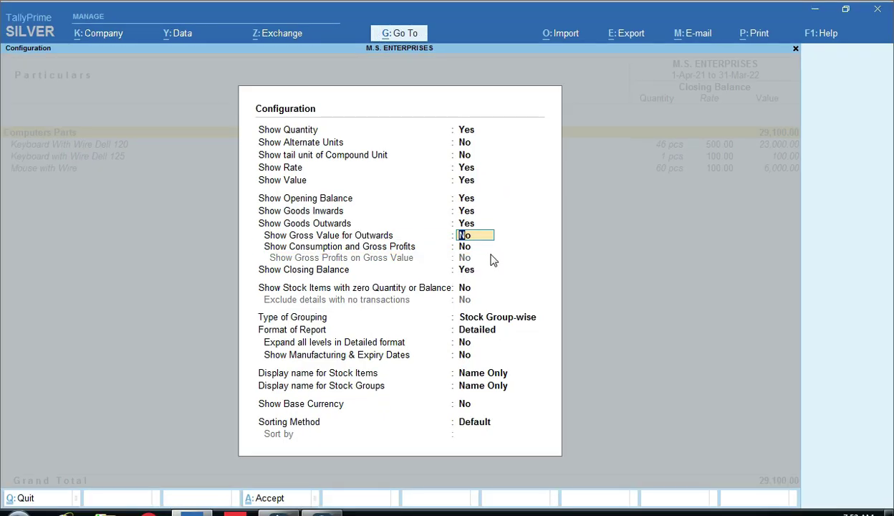
key("Return")
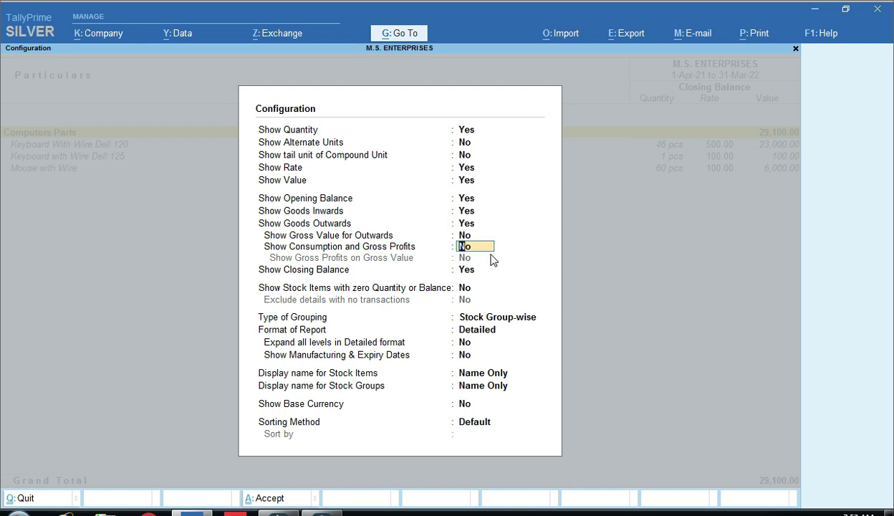
type("y")
key("Return")
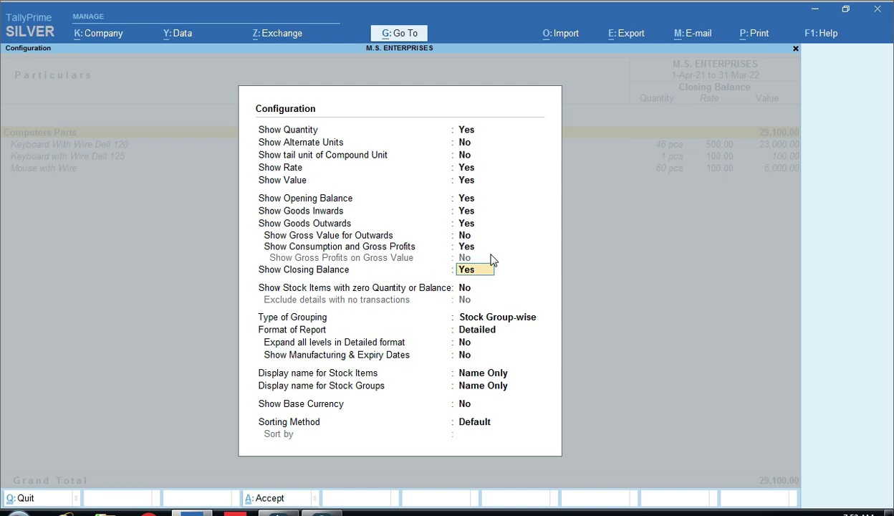
Set Show Stock Items with zero Quantity or Balance to Yes.
key("ctrl")
key("Return")
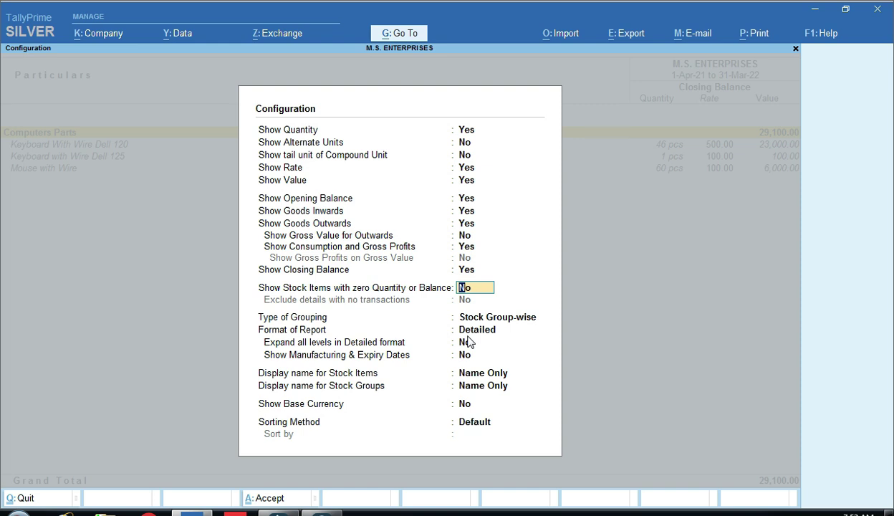
type("y")
key("Return")
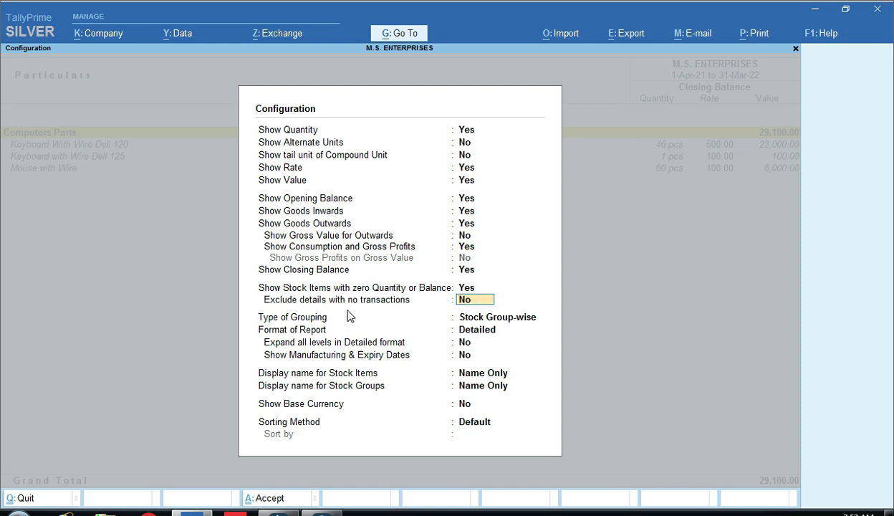
Apply the report configuration with Stock Group-wise grouping and the Detailed report format.
left_click(489, 322)
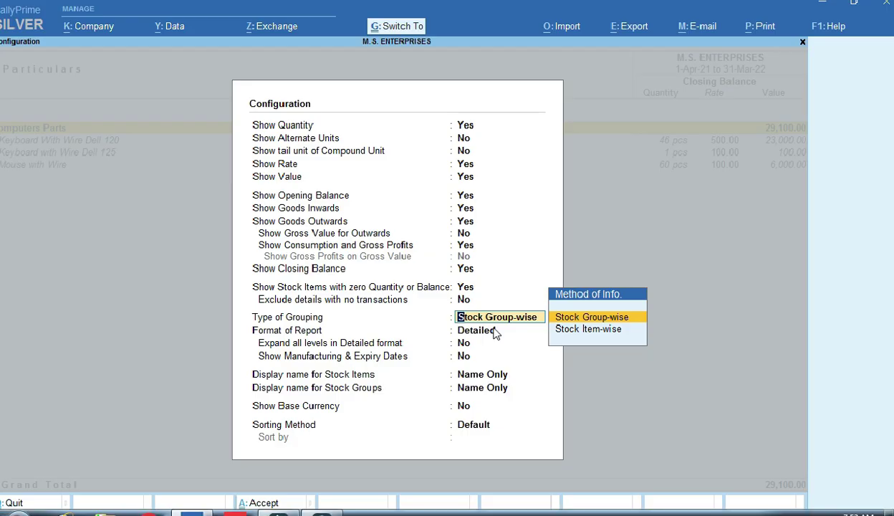
left_click(497, 338)
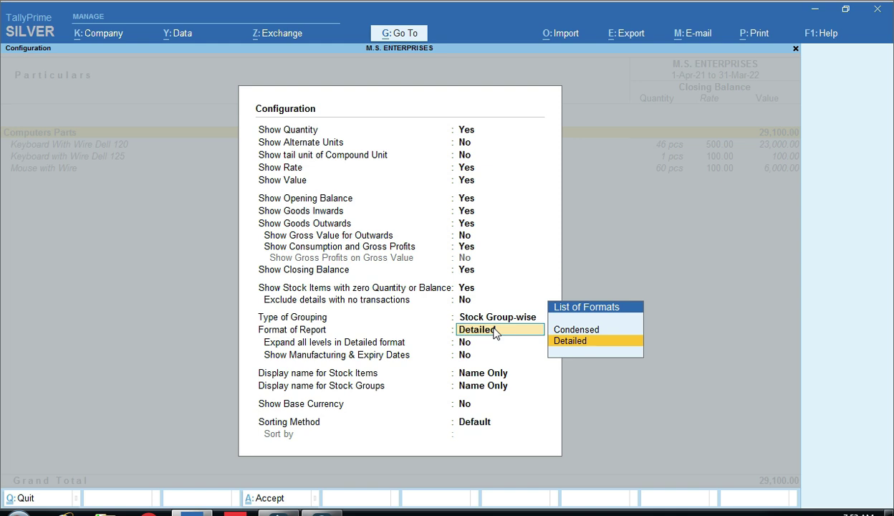
key("Return")
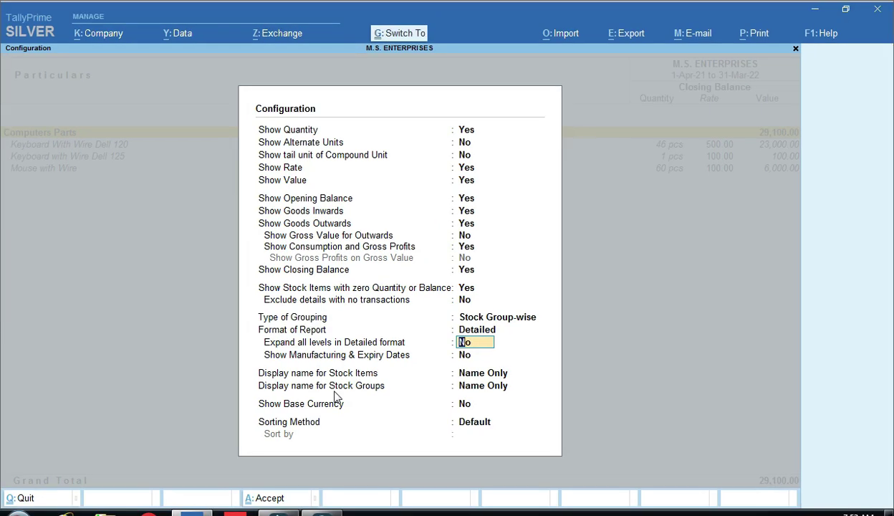
key("ctrl+a")
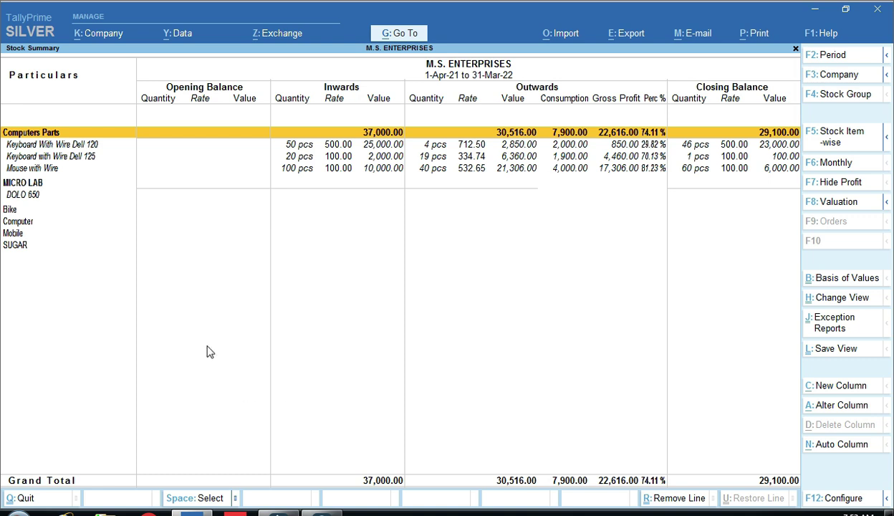
key("ctrl")
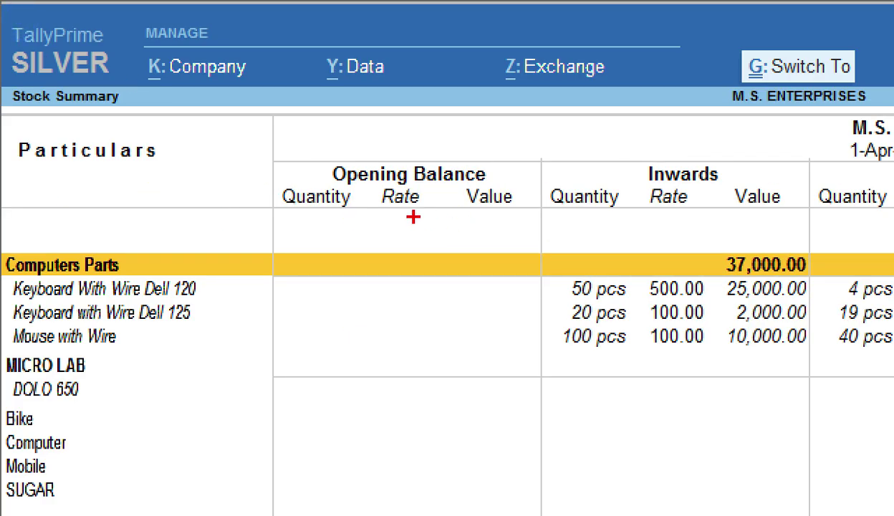
left_click_drag(272, 153, 538, 220)
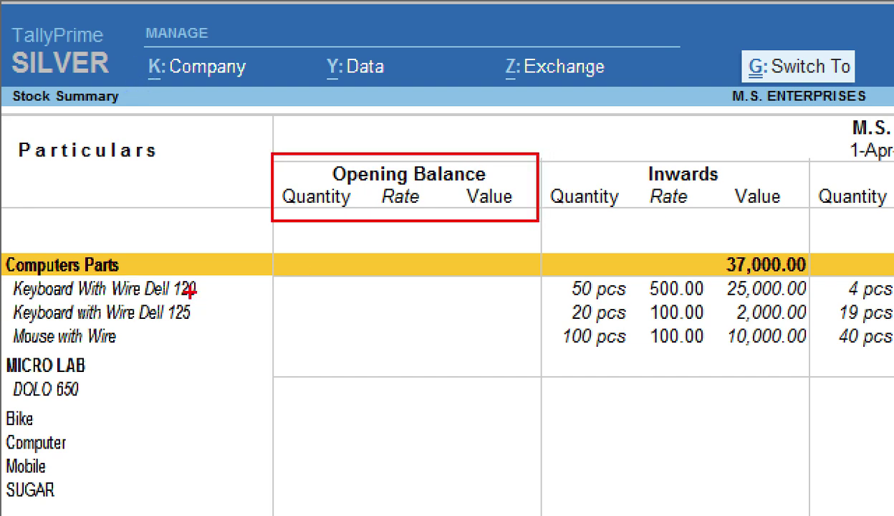
Examine the Opening Balance and Inwards columns of the Stock Summary for the Computers Parts group.
mouse_move(272, 220)
left_mouse_down()
mouse_move(271, 379)
mouse_move(493, 388)
mouse_move(548, 376)
mouse_move(542, 376)
left_mouse_up()
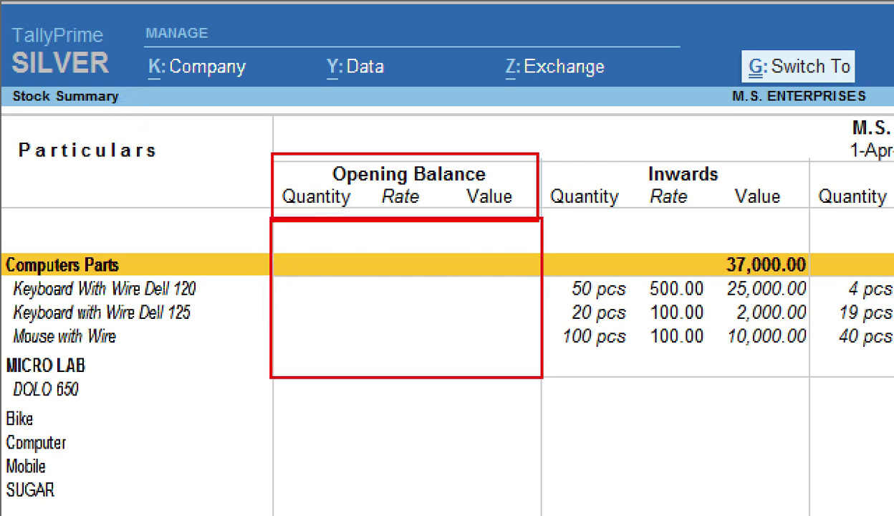
key("Escape")
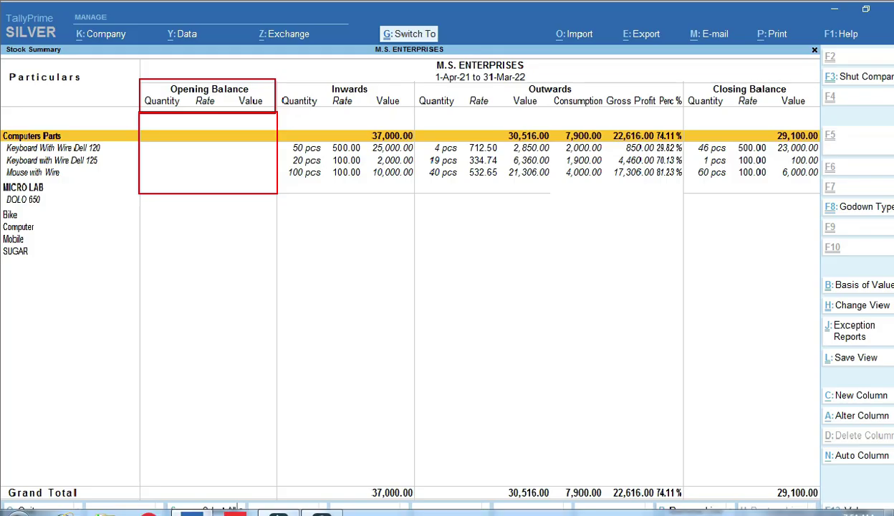
key("ctrl+1")
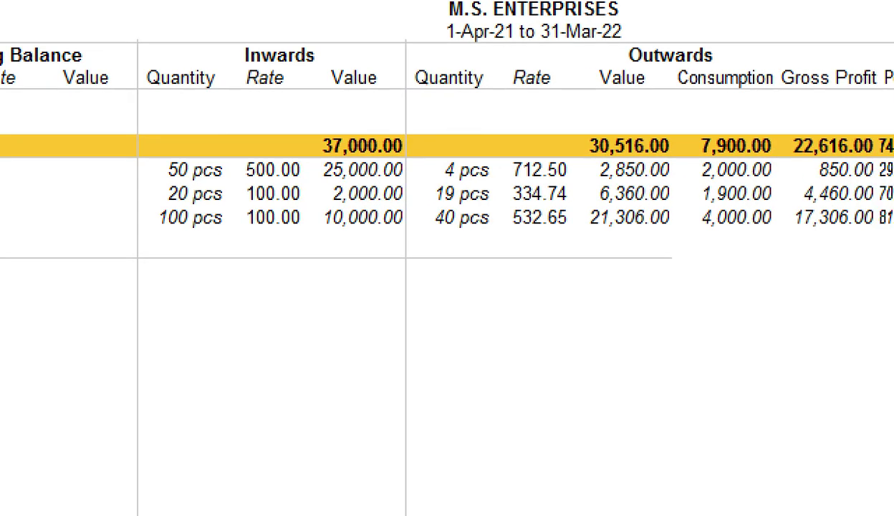
left_click(394, 81)
mouse_move(176, 50)
left_mouse_down()
mouse_move(376, 126)
mouse_move(451, 113)
mouse_move(434, 101)
left_mouse_up()
left_click(281, 99)
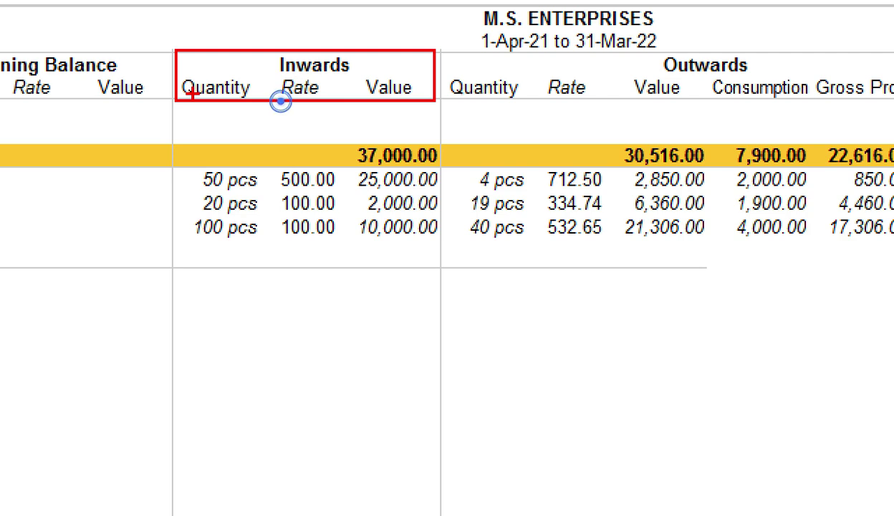
left_click(335, 106)
left_click(376, 108)
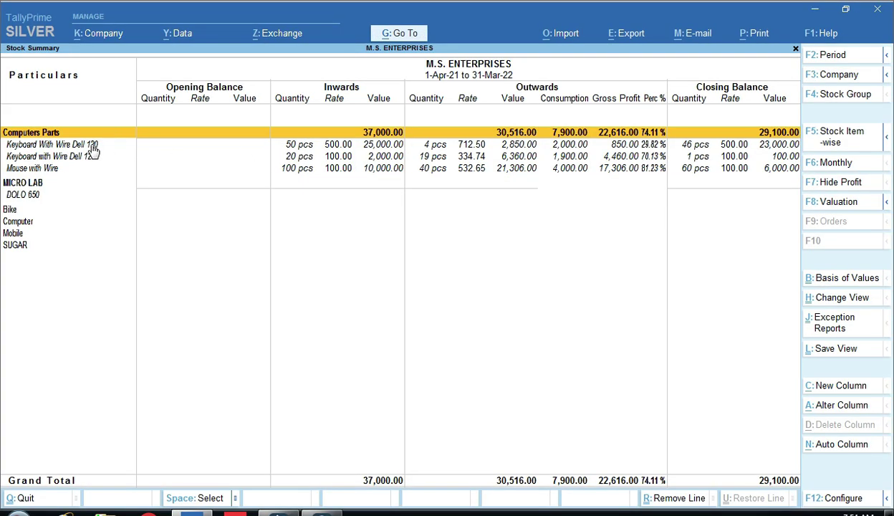
Examine the Keyboard With Wire Dell 120 row across inwards value, outwards quantity, rate and value, gross profit, percentage and closing quantity.
key("ctrl")
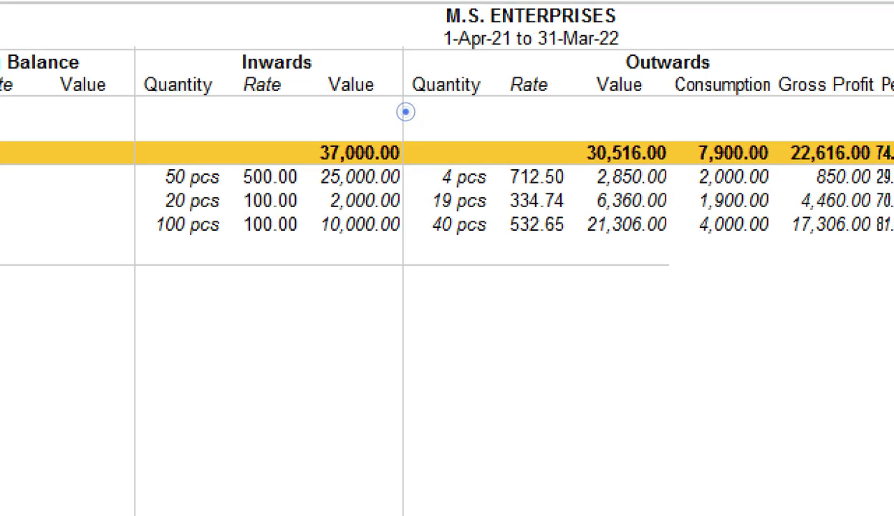
mouse_move(310, 159)
left_mouse_down()
mouse_move(343, 183)
mouse_move(405, 190)
left_mouse_up()
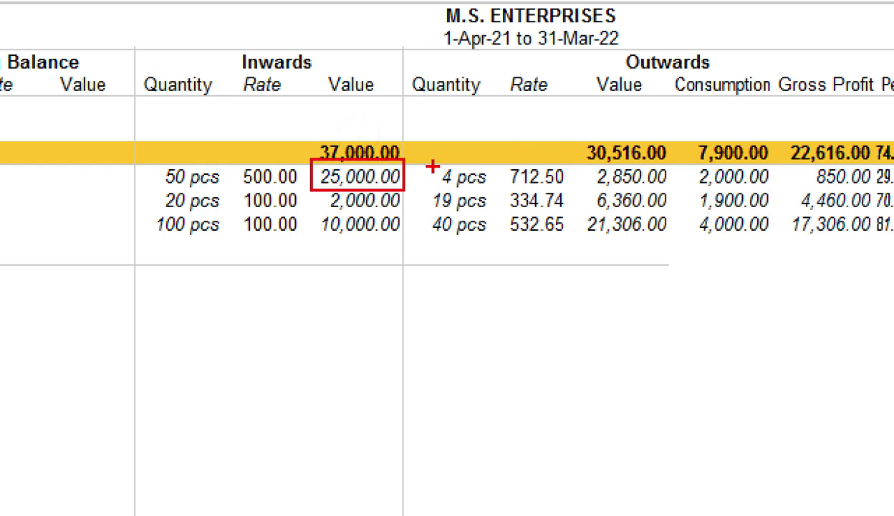
left_click_drag(421, 159, 496, 190)
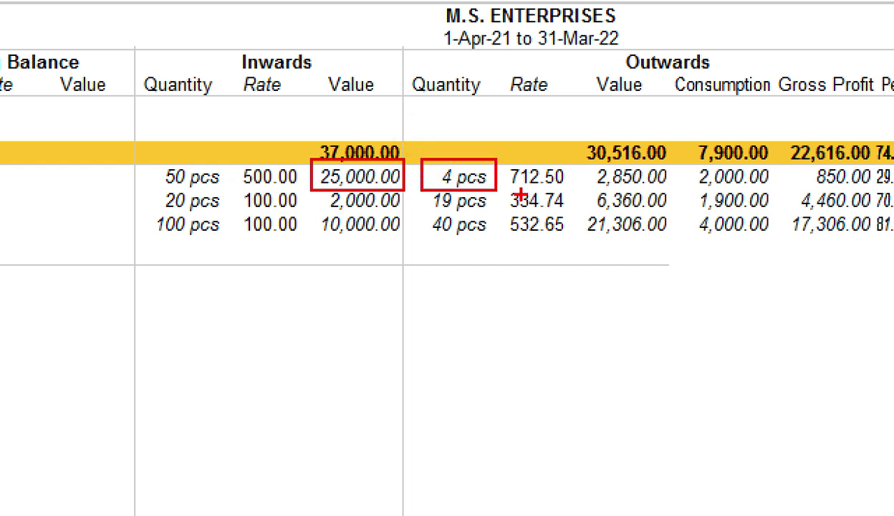
mouse_move(501, 159)
left_mouse_down()
mouse_move(524, 190)
mouse_move(570, 191)
left_mouse_up()
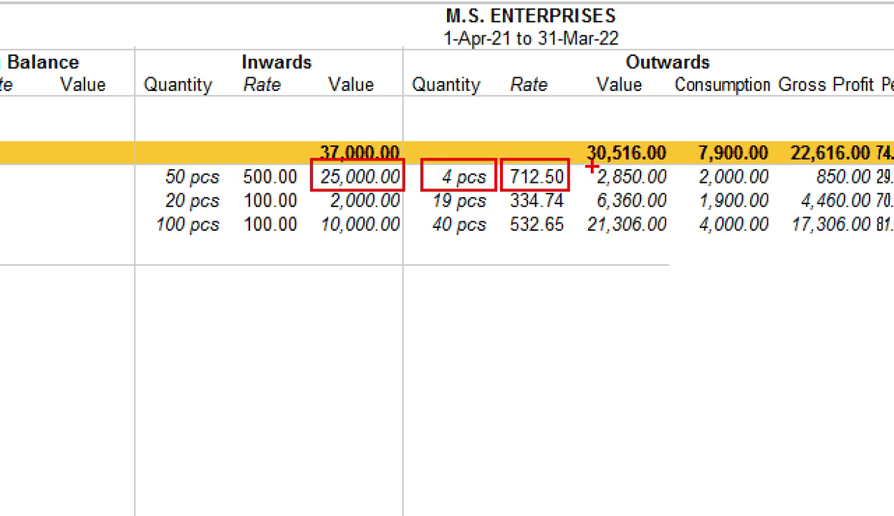
mouse_move(585, 160)
left_mouse_down()
mouse_move(648, 189)
mouse_move(675, 189)
left_mouse_up()
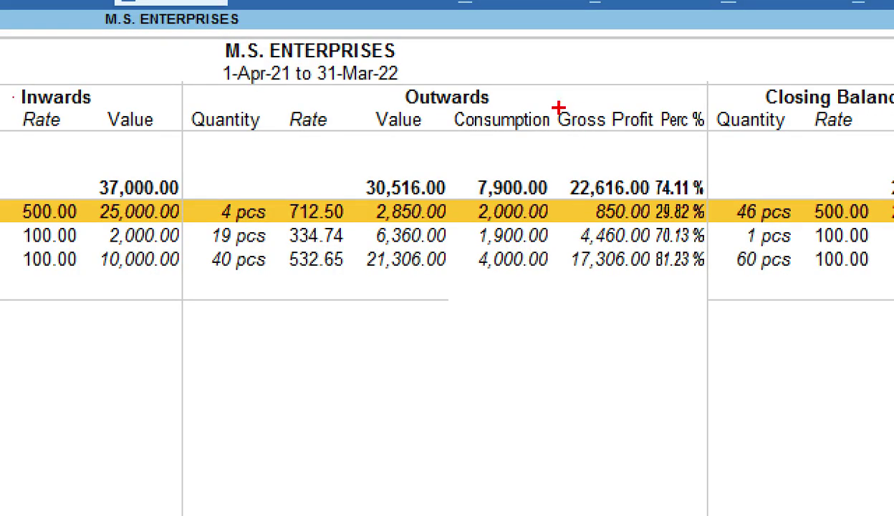
left_click_drag(777, 72, 806, 96)
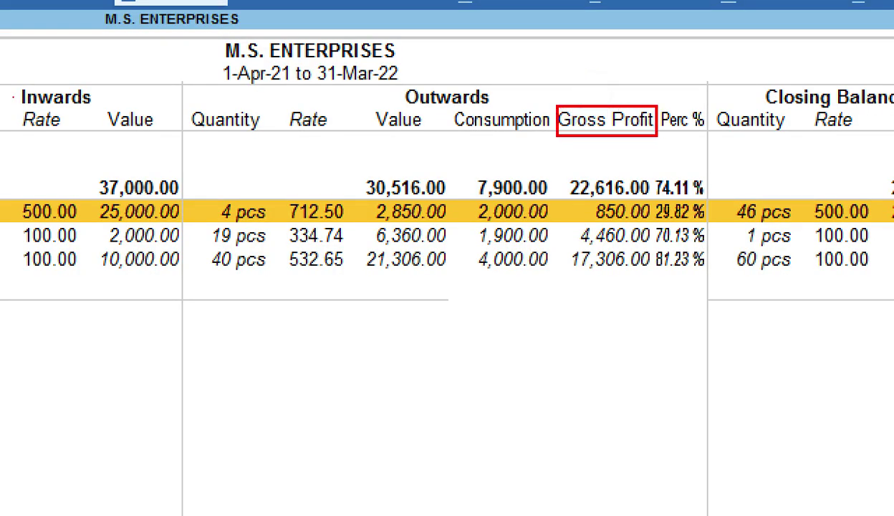
left_click_drag(574, 199, 627, 216)
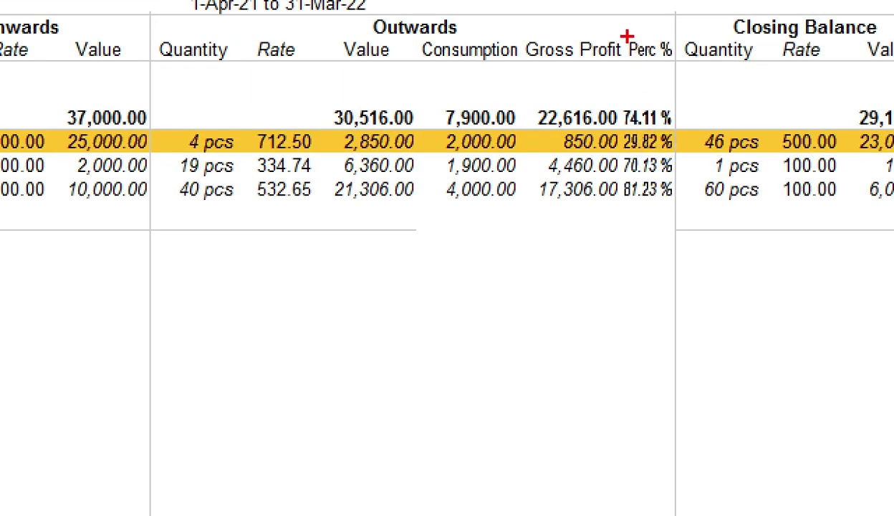
left_click_drag(627, 36, 677, 68)
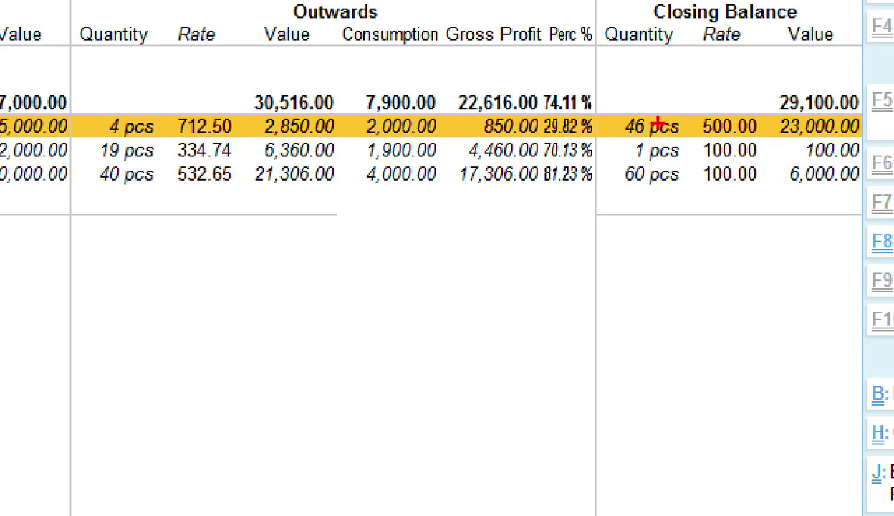
left_click_drag(610, 102, 681, 139)
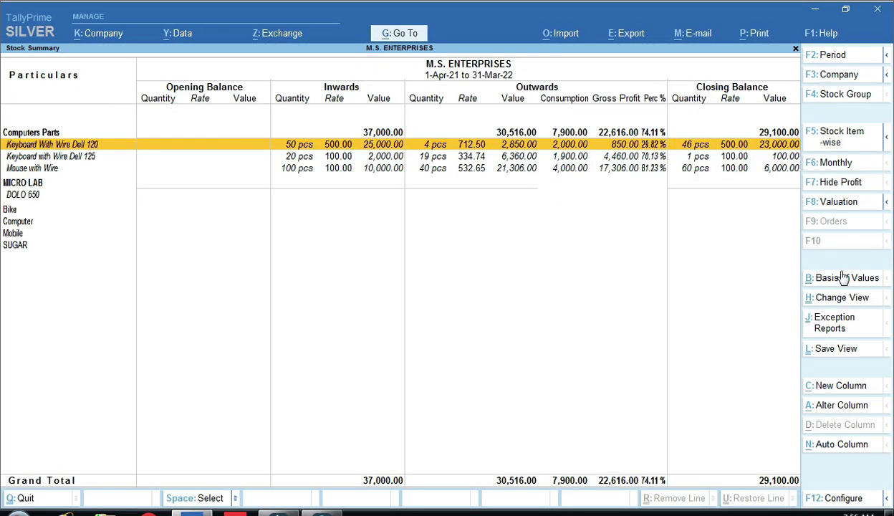
Change the Stock Summary's valuation method to Last Purchase Cost.
left_click(824, 203)
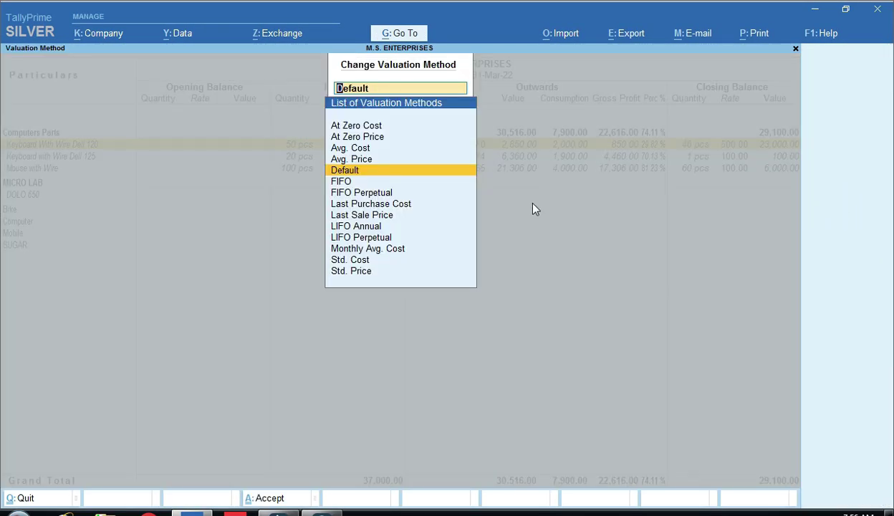
left_click(386, 203)
key("Return")
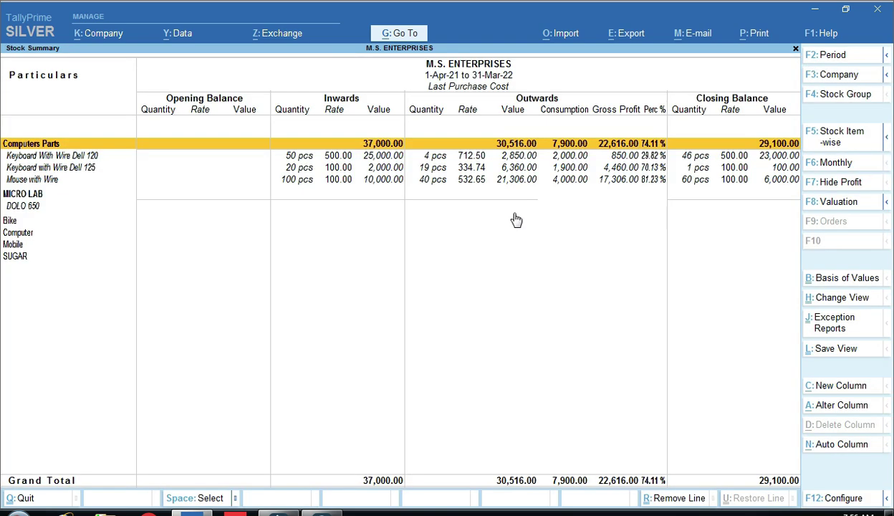
Review the inward and closing rates and values under the new valuation, and the listed items and groups without balances.
key("ctrl")
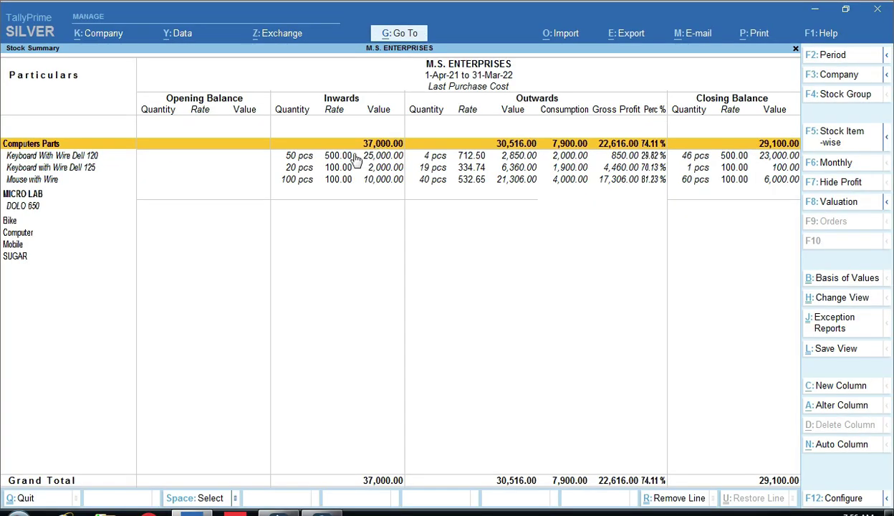
key("ctrl")
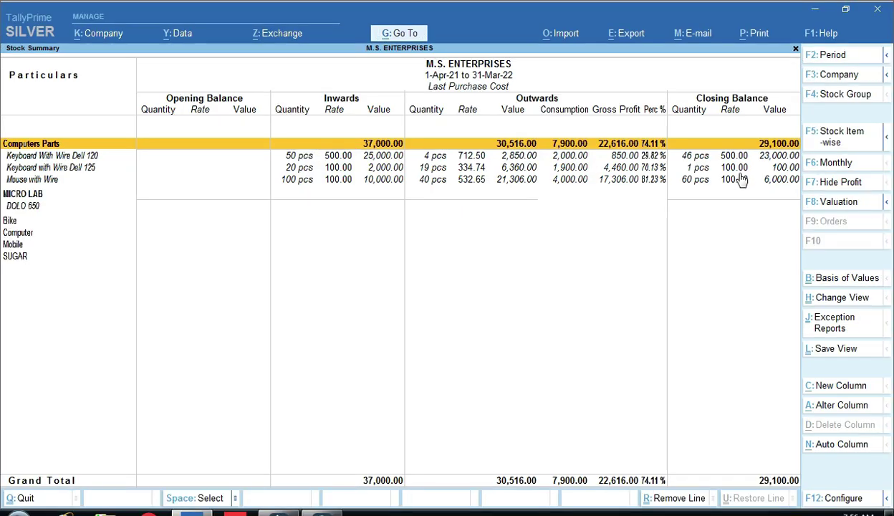
key("ctrl")
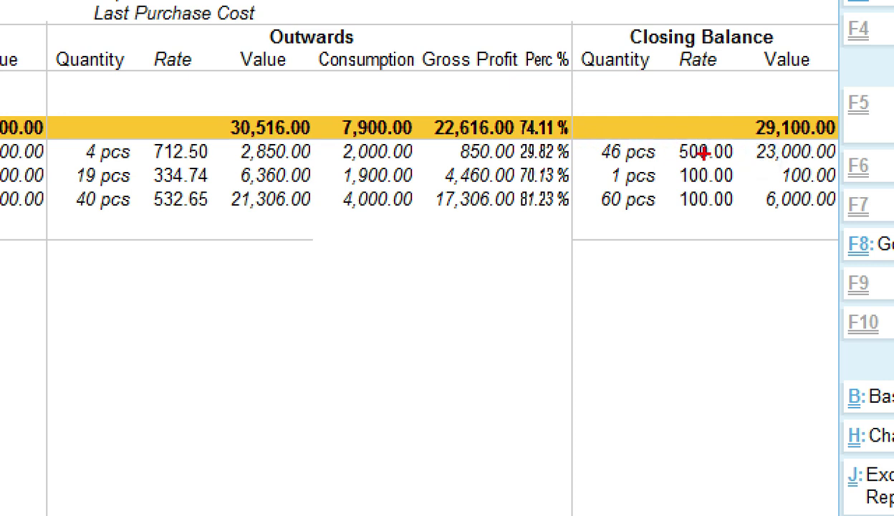
mouse_move(752, 140)
left_mouse_down()
mouse_move(756, 153)
mouse_move(843, 163)
left_mouse_up()
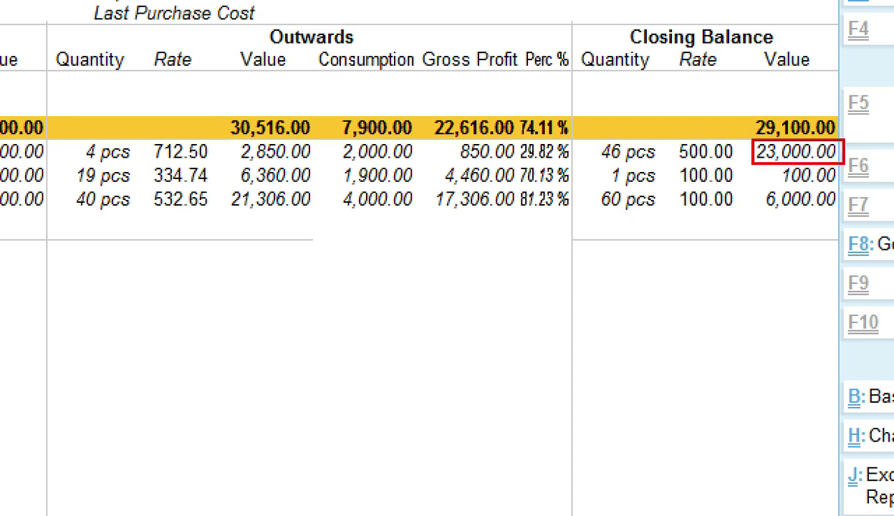
key("Escape")
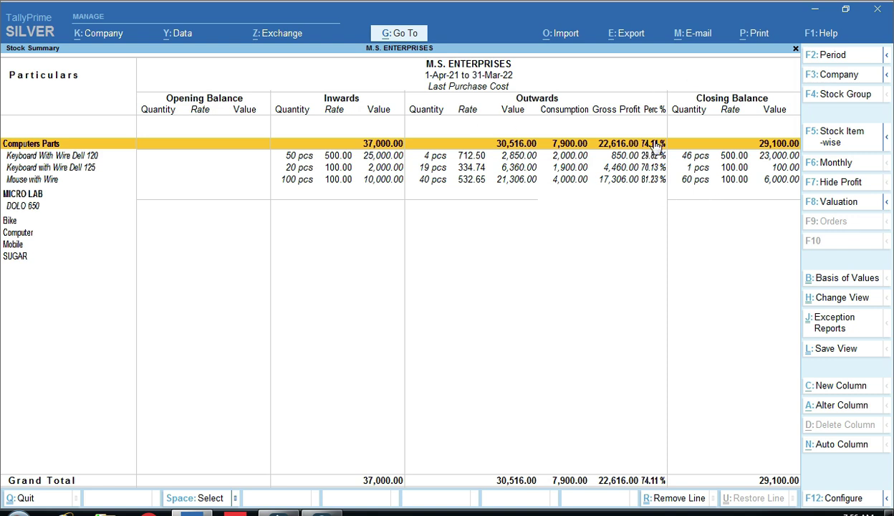
key("ctrl+1")
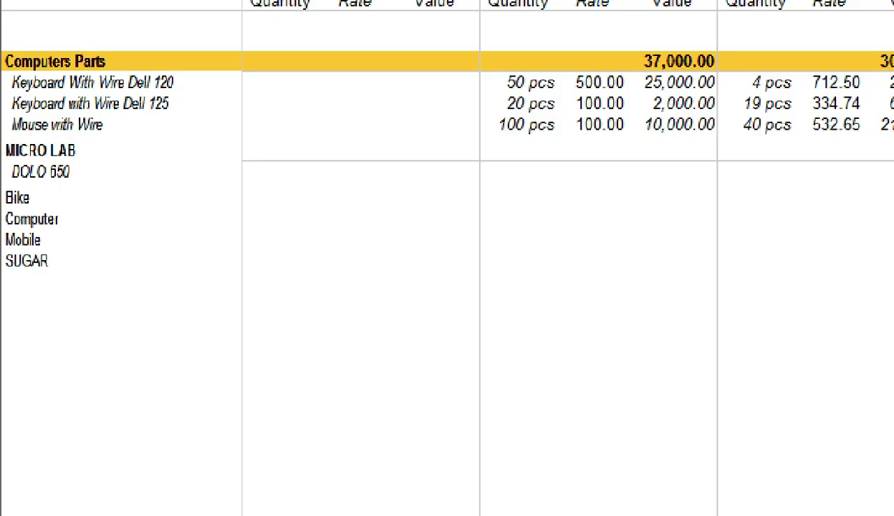
mouse_move(2, 178)
left_mouse_down()
mouse_move(35, 254)
mouse_move(83, 290)
left_mouse_up()
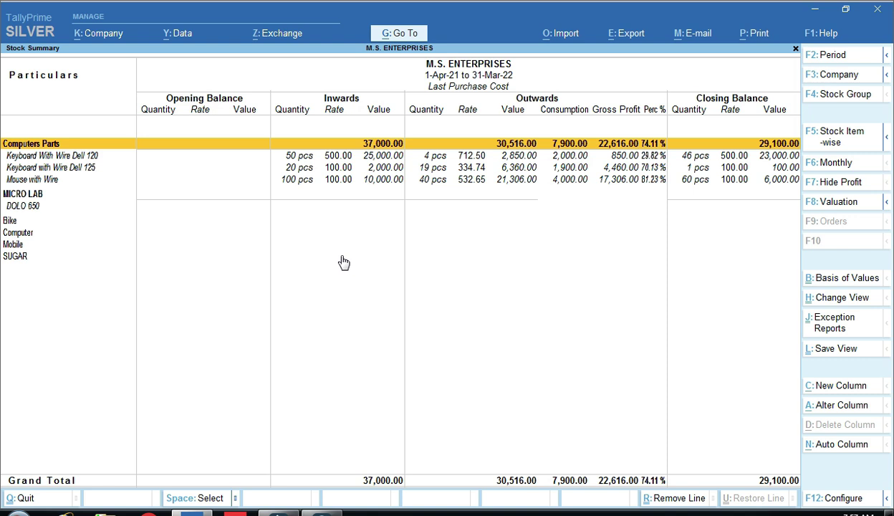
Set Show Stock Items with zero Quantity or Balance to No and apply the report configuration.
key("F12")
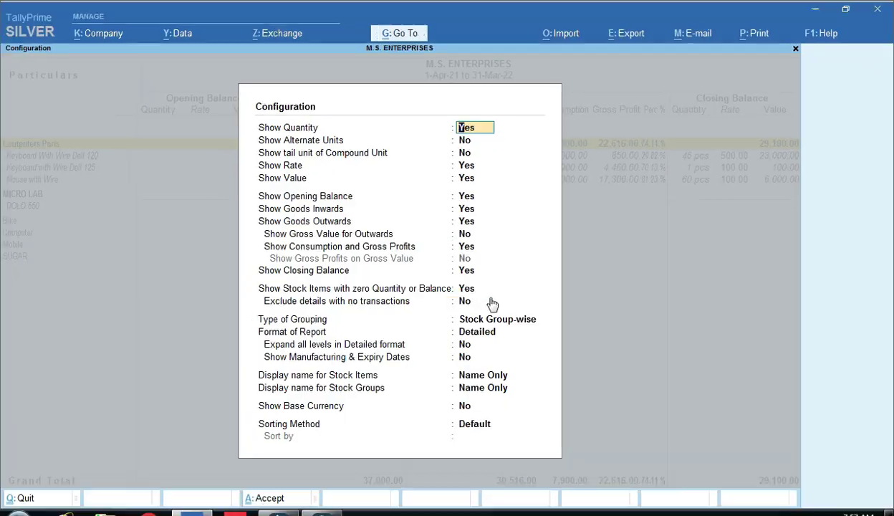
key("Down")
key("Down")
key("Down")
key("Down")
key("Down")
key("Down")
key("Down")
key("Down")
key("Down")
key("Down")
key("Down")
type("n")
key("Return")
key("ctrl+a")
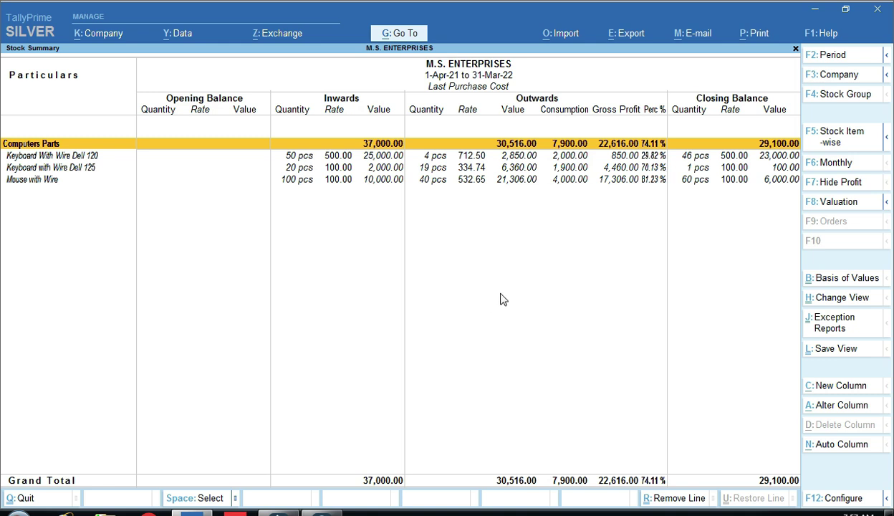
Compare the inward rate with the outward rate in the Mouse with Wire row.
key("ctrl")
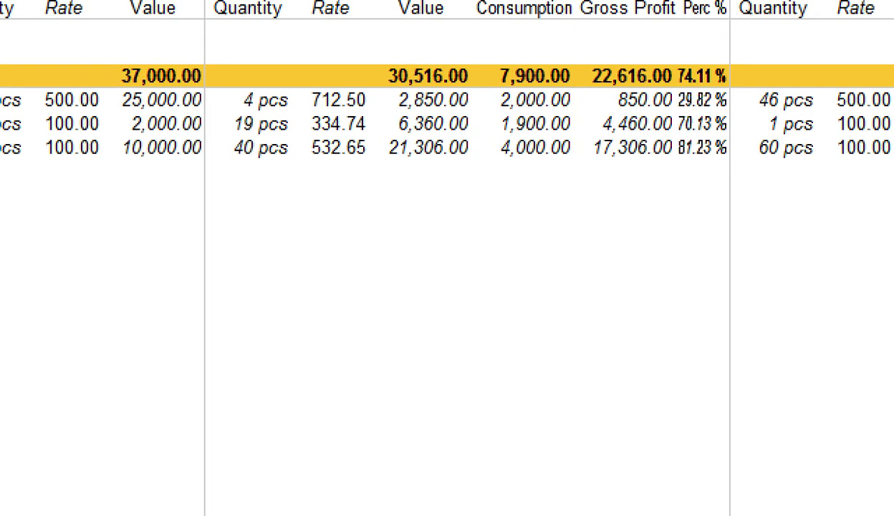
left_click(603, 210)
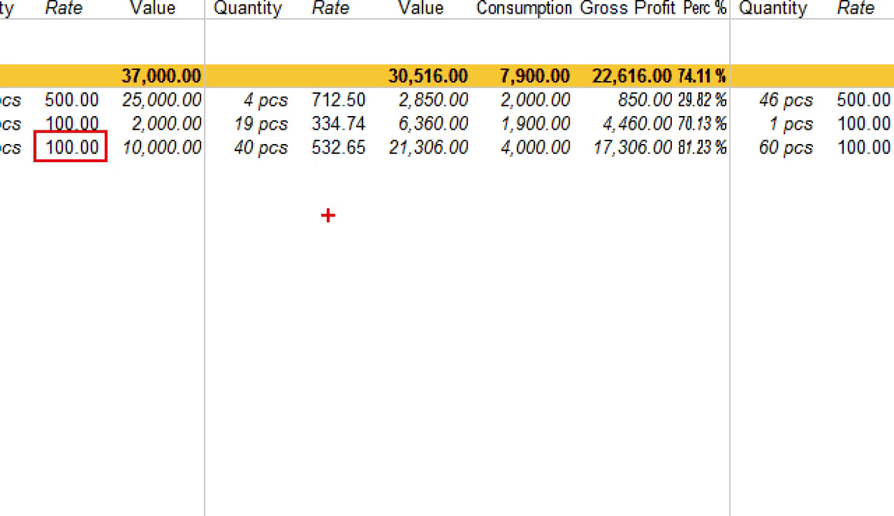
left_click(454, 172)
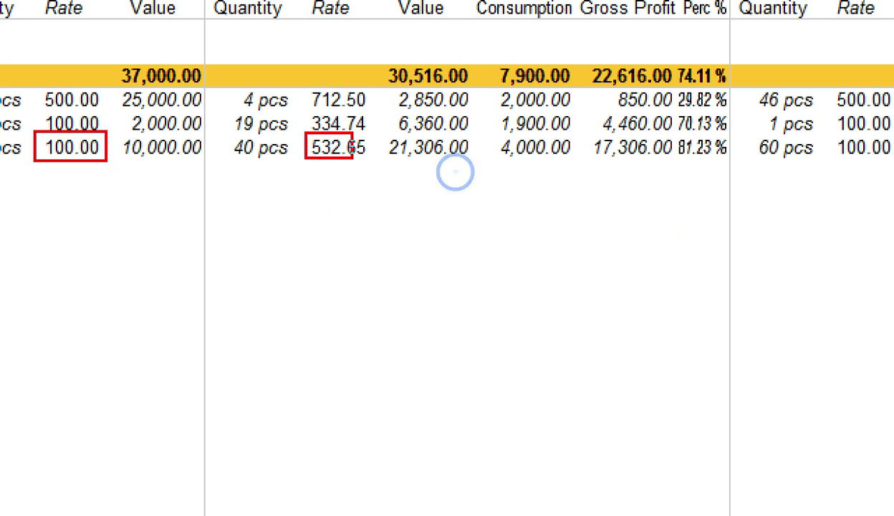